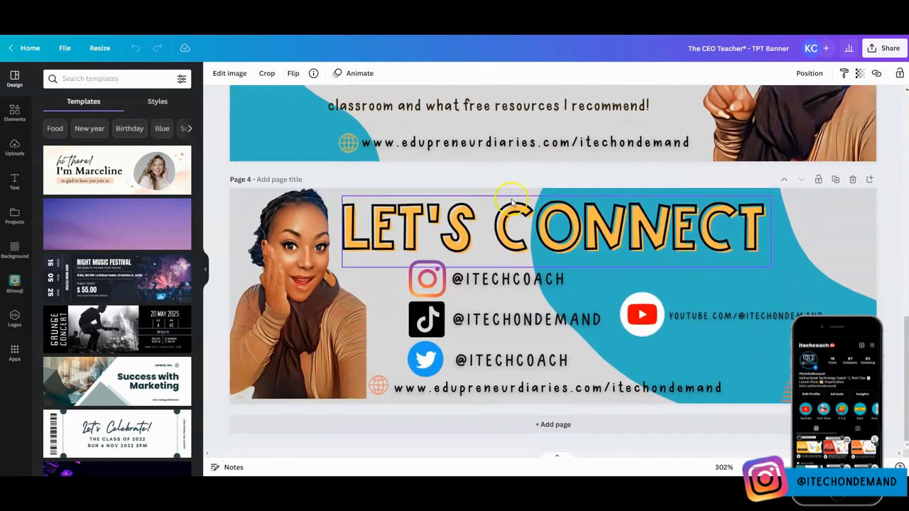
# - Apply the Glow shadow effect to the portrait of the woman with glasses on page 1
pyautogui.scroll(12, 511, 195)
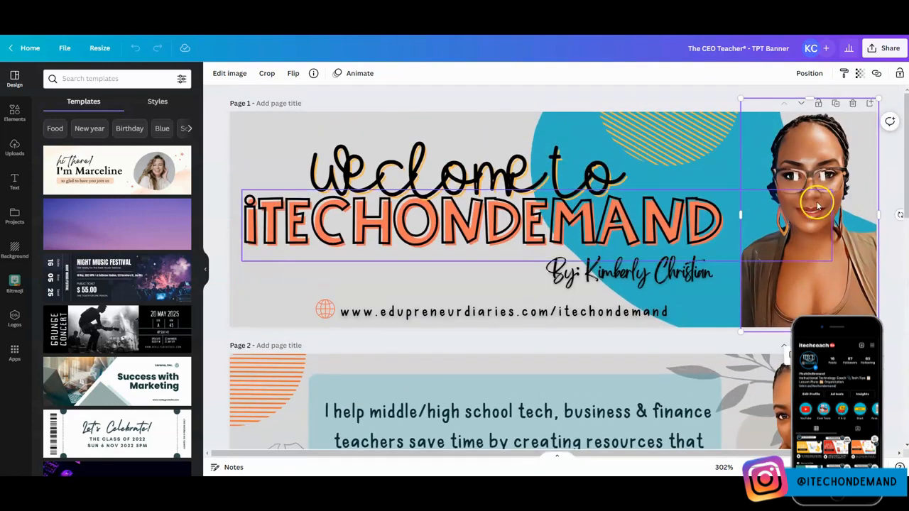
pyautogui.click(811, 155)
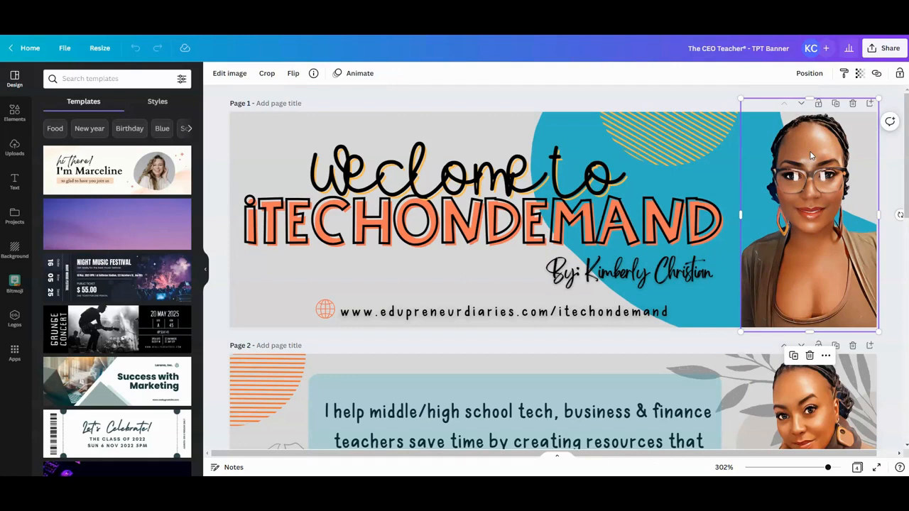
pyautogui.click(804, 158)
pyautogui.click(237, 74)
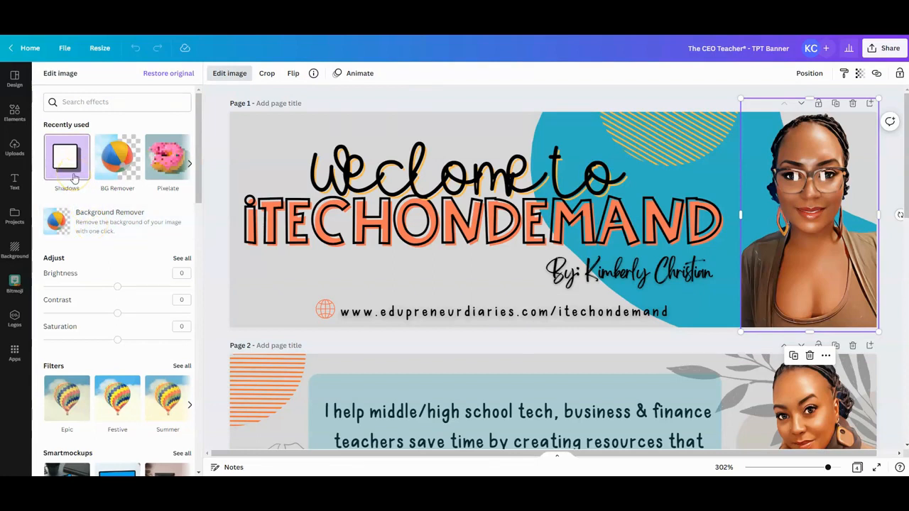
pyautogui.scroll(-5, 89, 264)
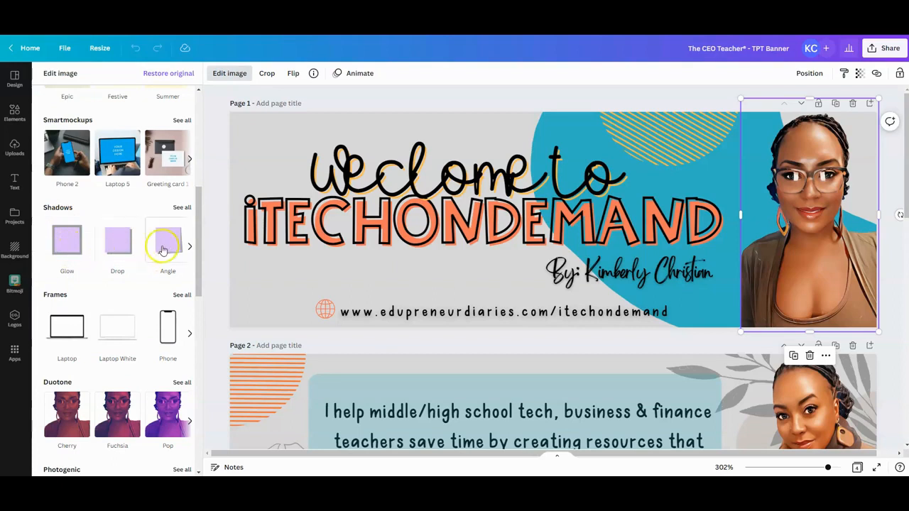
pyautogui.click(189, 248)
pyautogui.click(190, 248)
pyautogui.click(47, 248)
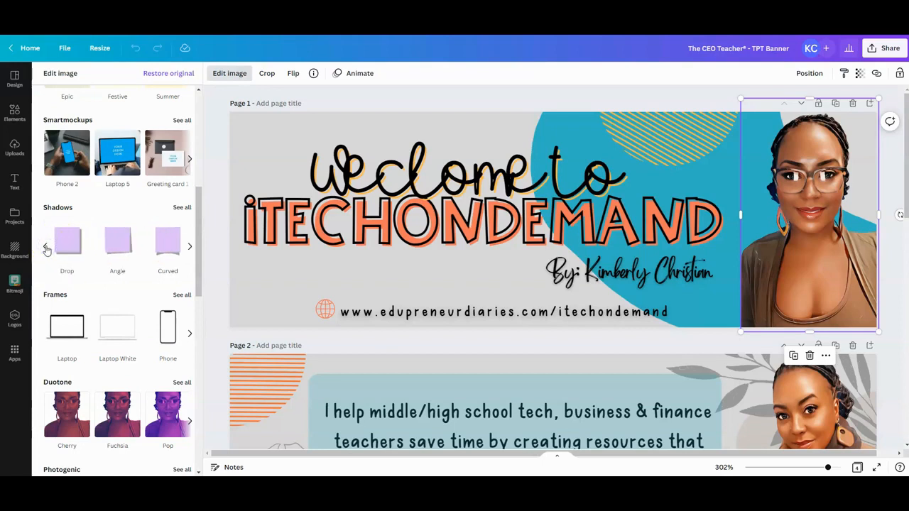
pyautogui.click(46, 248)
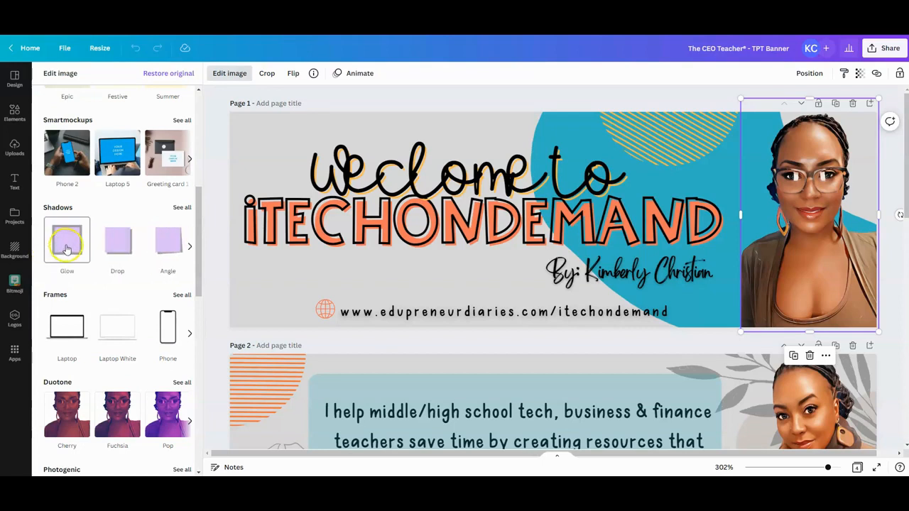
pyautogui.click(66, 247)
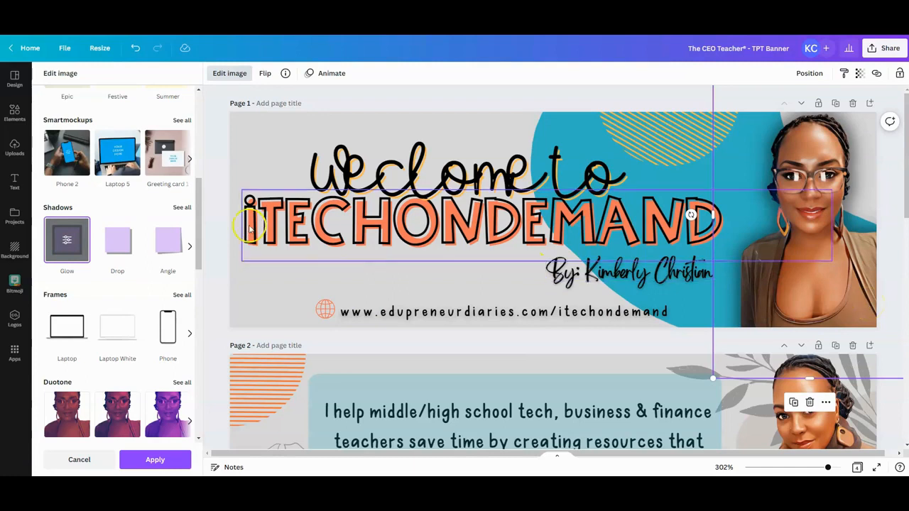
# - Change the glow color around the page 1 portrait to the coral orange from the color palette
pyautogui.click(67, 241)
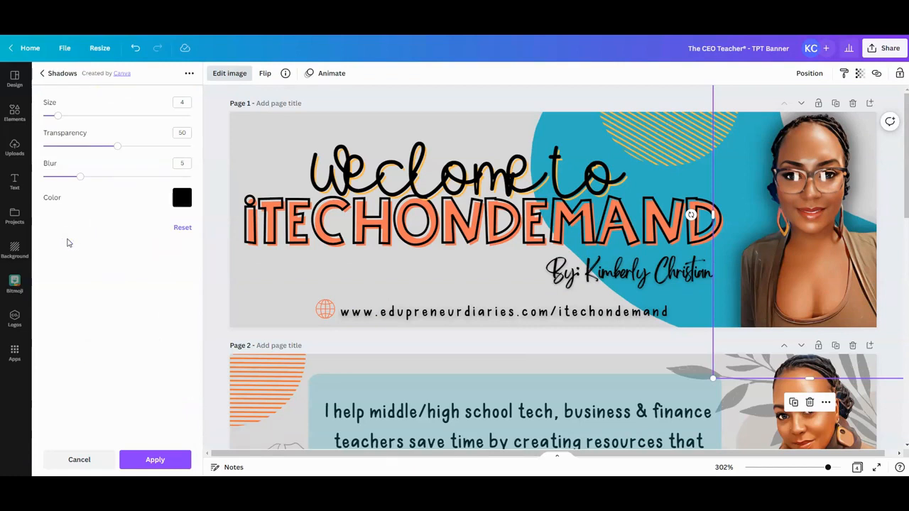
pyautogui.click(182, 201)
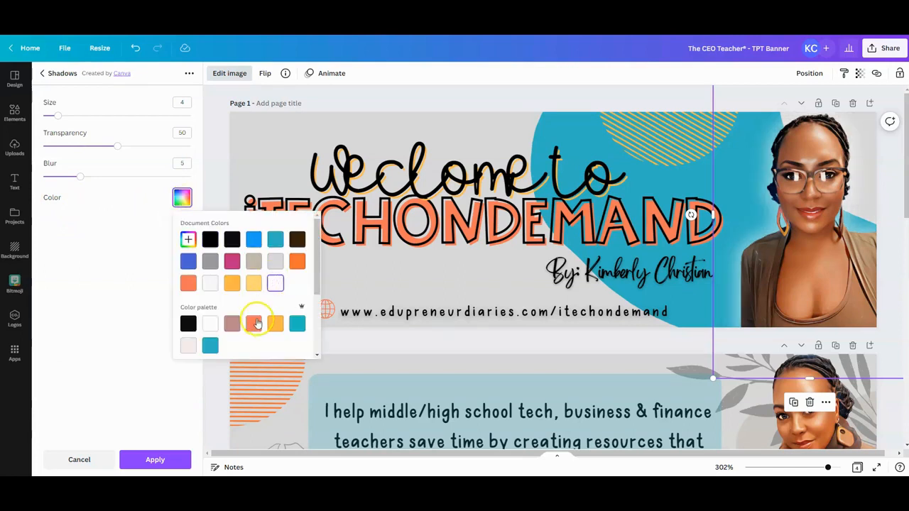
pyautogui.click(254, 323)
pyautogui.click(256, 323)
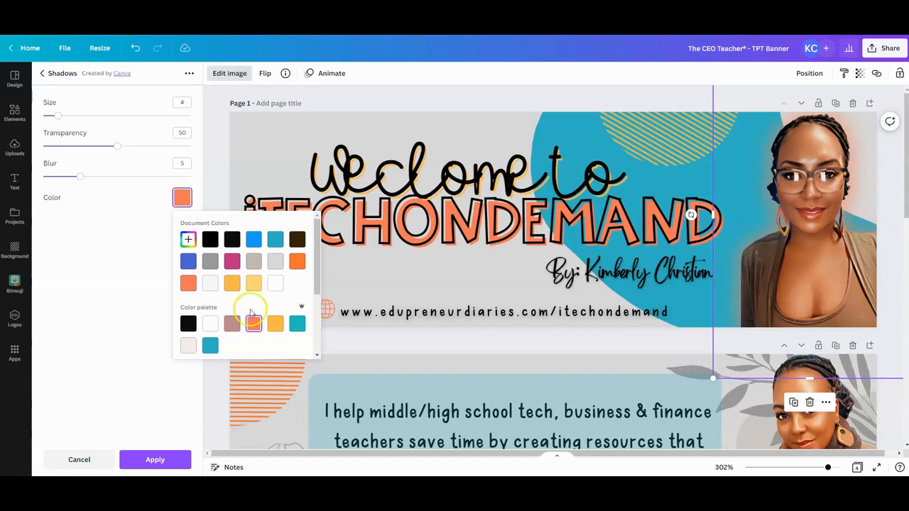
# - Set the coral glow's blur to 1, transparency to 100 and size to 4, and leave the image editing
pyautogui.moveTo(82, 177); pyautogui.dragTo(50, 174)
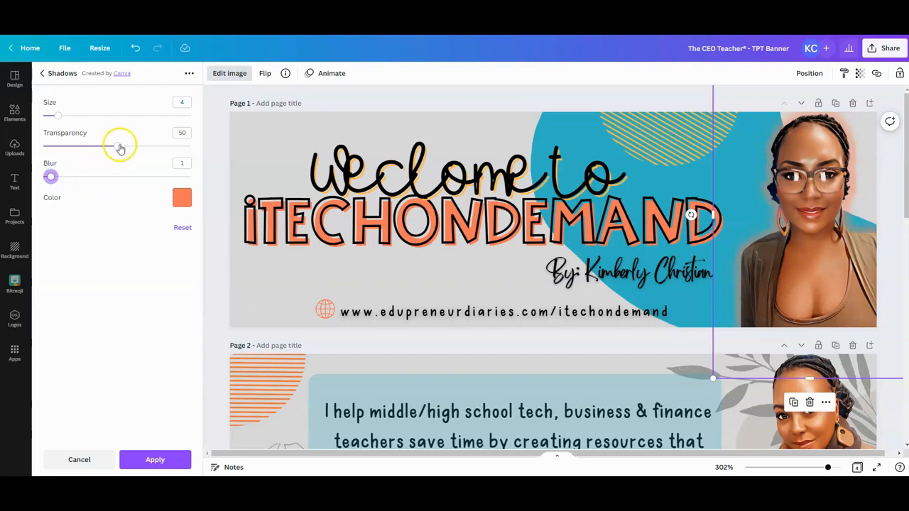
pyautogui.moveTo(121, 149); pyautogui.dragTo(200, 155)
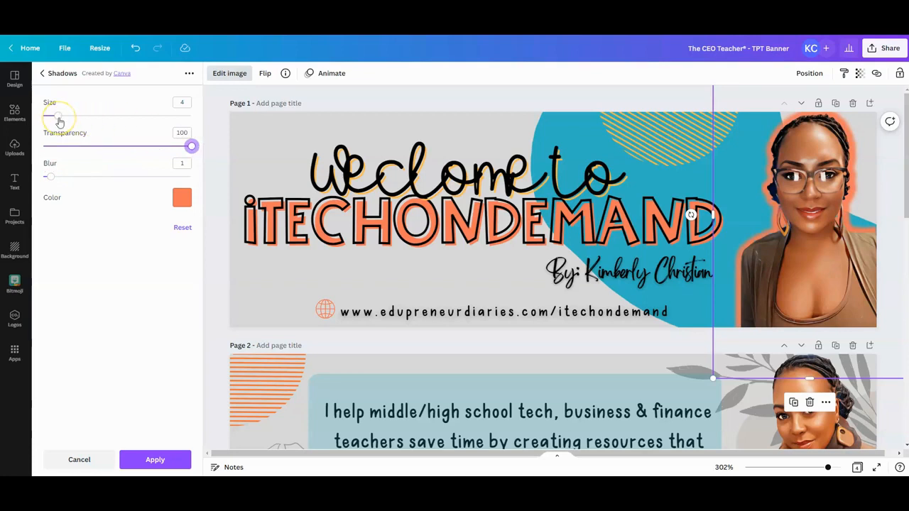
pyautogui.moveTo(59, 119)
pyautogui.mouseDown()
pyautogui.moveTo(89, 119)
pyautogui.moveTo(60, 116)
pyautogui.mouseUp()
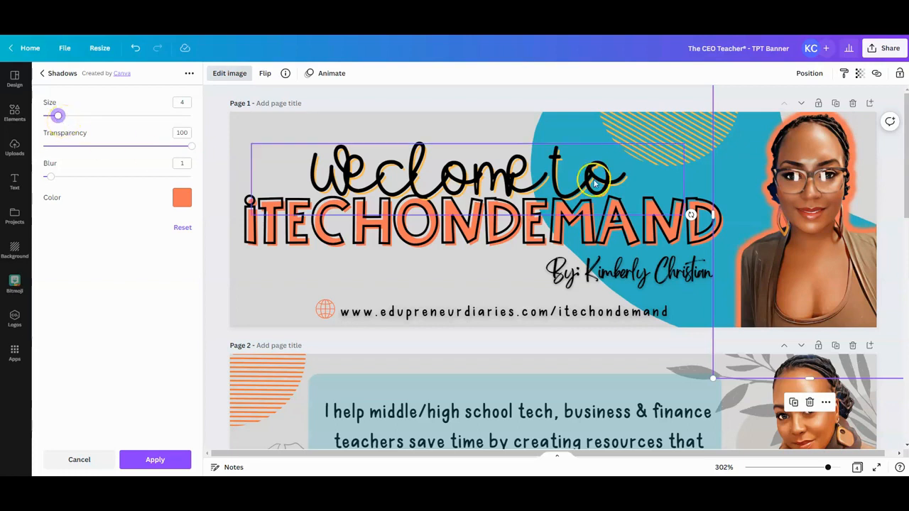
pyautogui.click(706, 181)
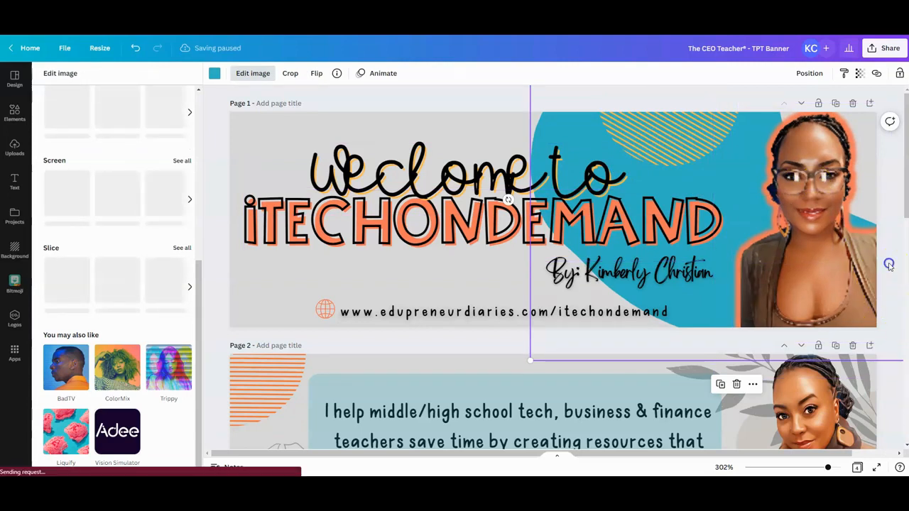
pyautogui.click(888, 264)
pyautogui.click(824, 196)
pyautogui.click(823, 186)
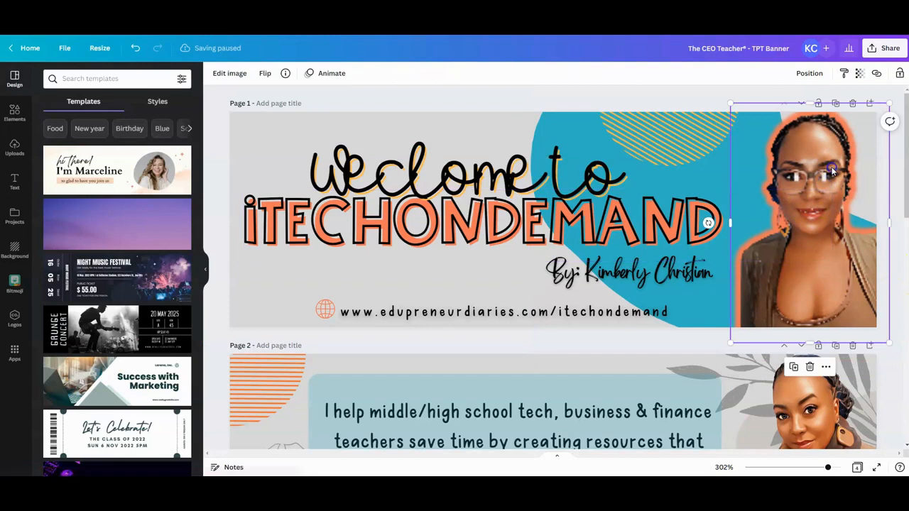
pyautogui.click(359, 48)
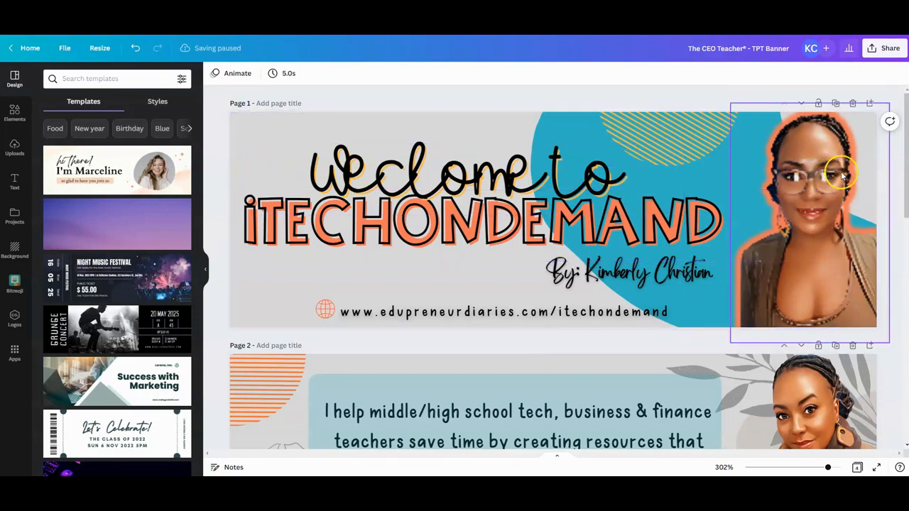
# - Edit the page 1 portrait's Glow shadow again and choose the golden orange from the color palette for a second glow
pyautogui.click(809, 213)
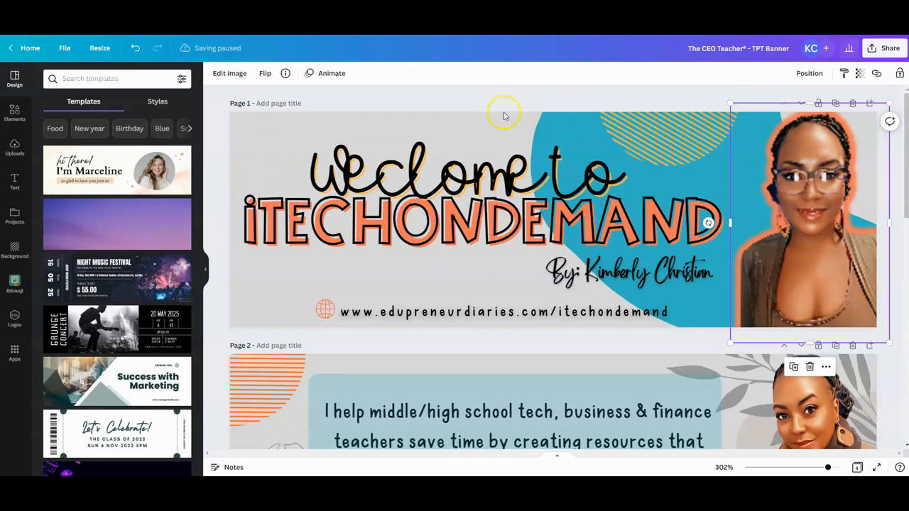
pyautogui.click(228, 75)
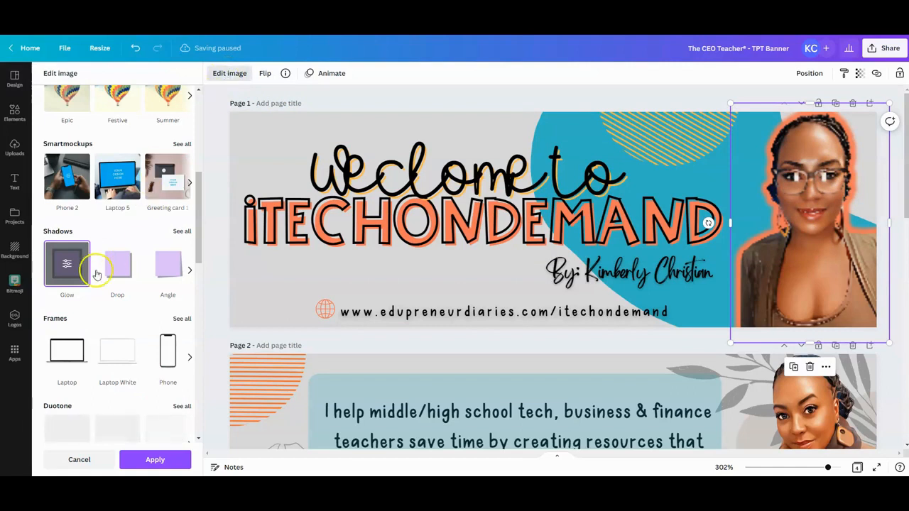
pyautogui.click(68, 266)
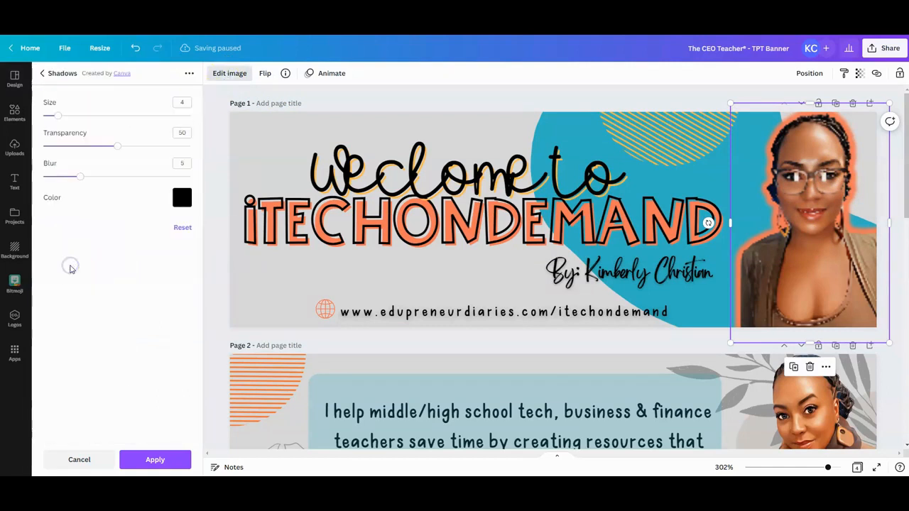
pyautogui.click(182, 198)
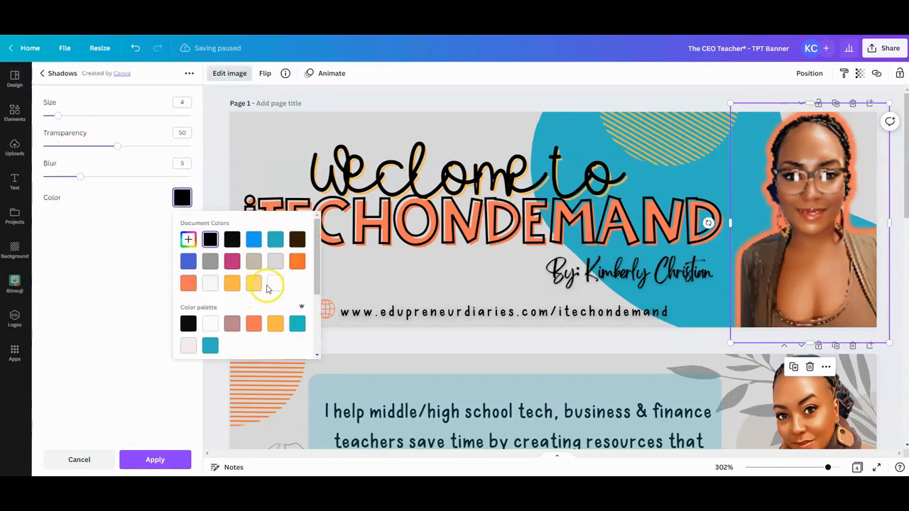
pyautogui.click(274, 284)
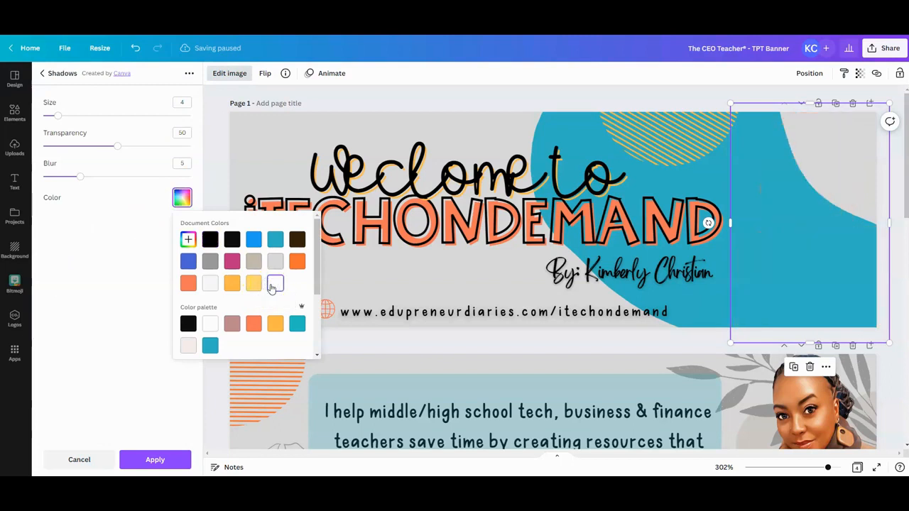
pyautogui.click(275, 323)
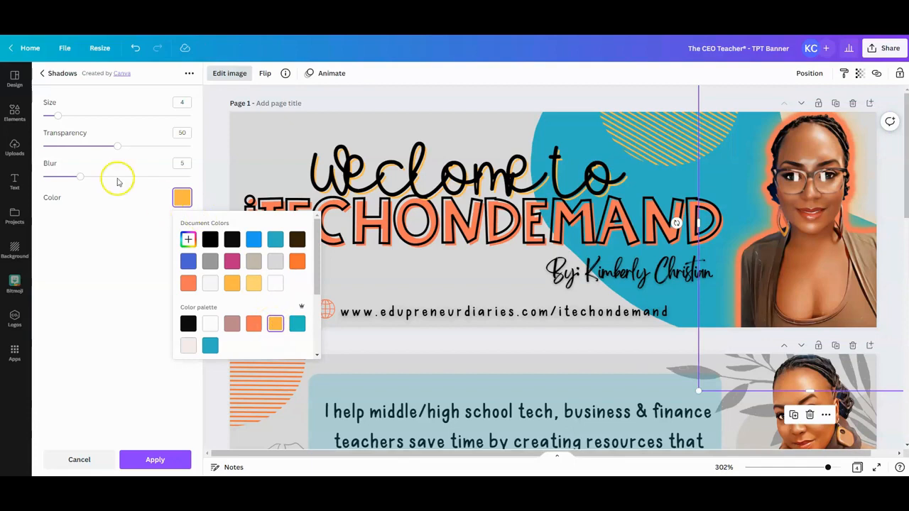
# - Set the golden glow's blur to 2, transparency to 97 and size to 8, and apply it to the portrait
pyautogui.click(80, 177)
pyautogui.moveTo(80, 177); pyautogui.dragTo(58, 177)
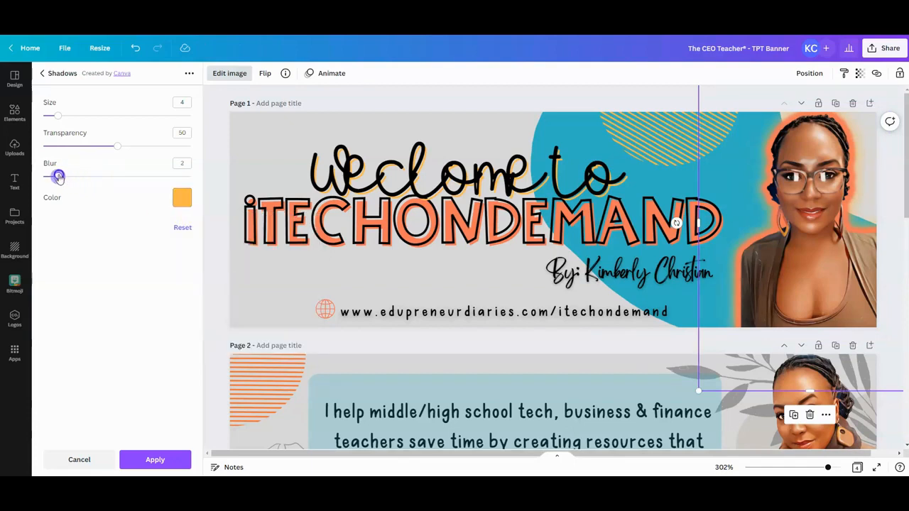
pyautogui.moveTo(116, 148); pyautogui.dragTo(188, 148)
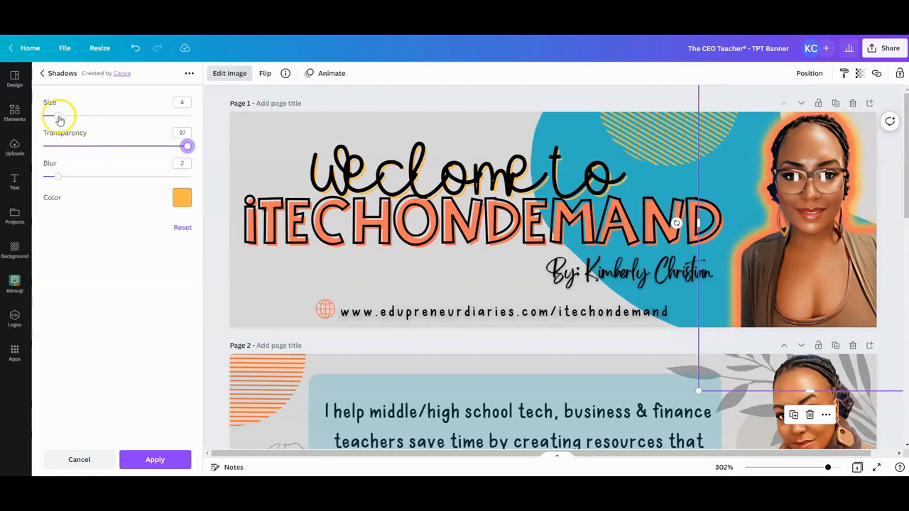
pyautogui.moveTo(60, 120)
pyautogui.mouseDown()
pyautogui.moveTo(81, 118)
pyautogui.moveTo(73, 119)
pyautogui.mouseUp()
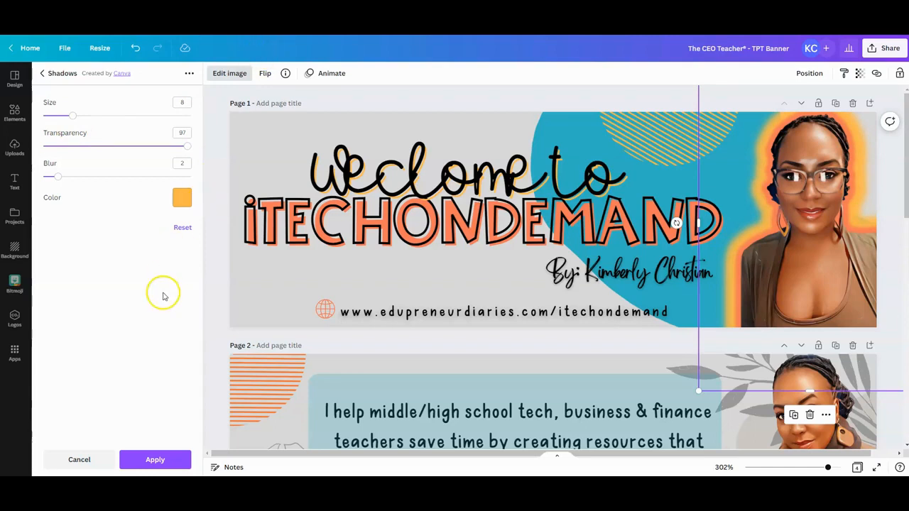
pyautogui.click(155, 461)
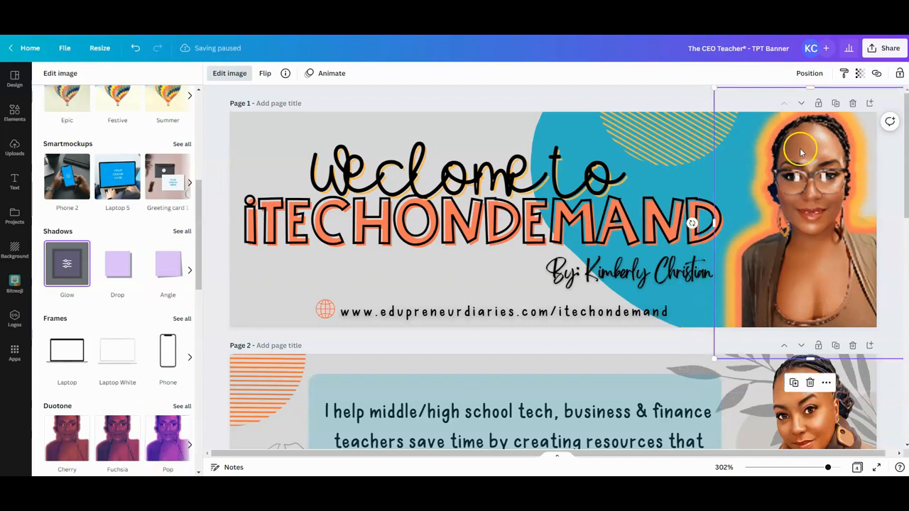
pyautogui.click(561, 117)
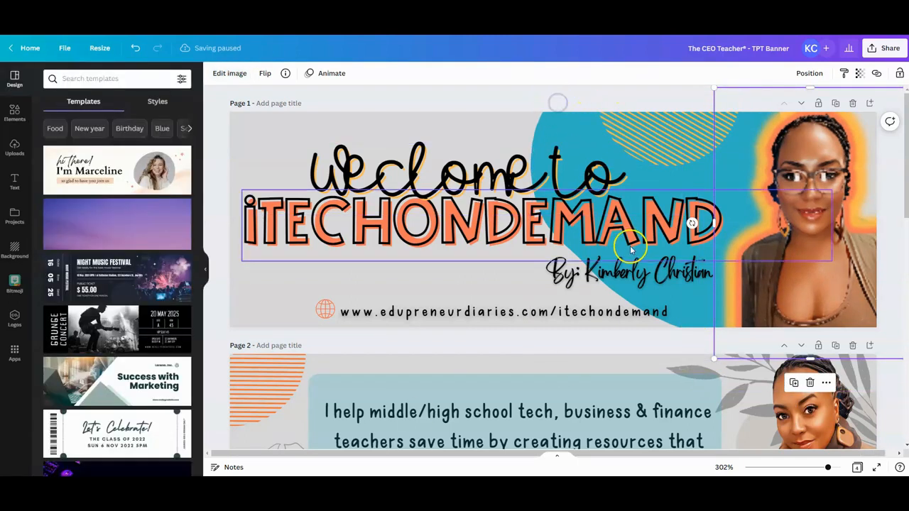
# - Apply the Glow shadow effect to the woman's portrait on page 2 and open its settings
pyautogui.scroll(-3, 627, 243)
pyautogui.click(798, 265)
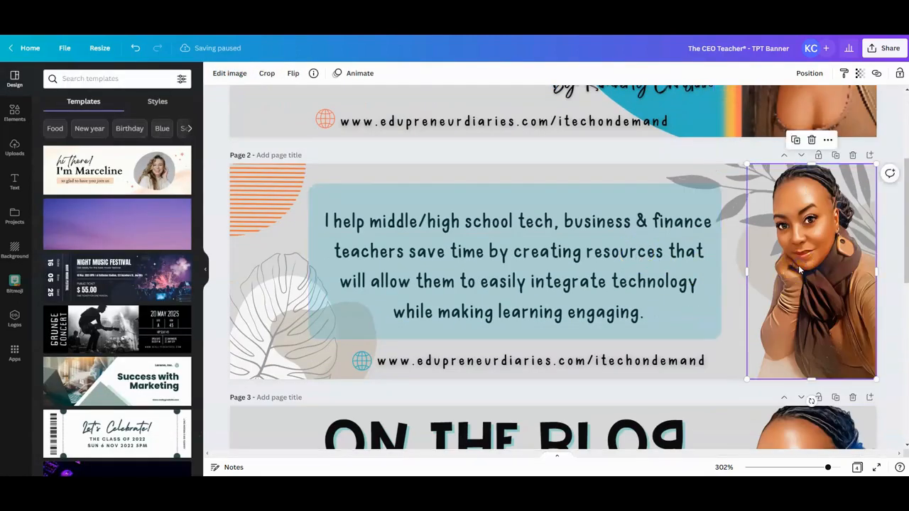
pyautogui.click(231, 71)
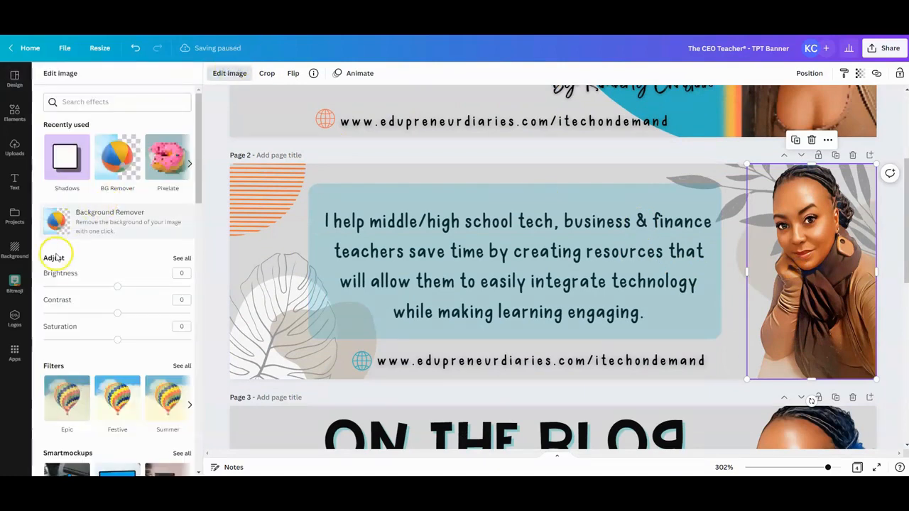
pyautogui.scroll(-5, 106, 313)
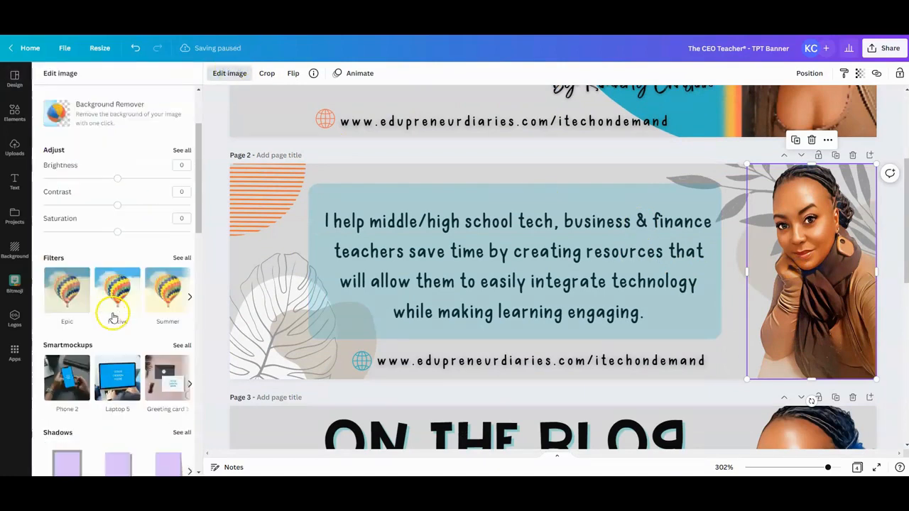
pyautogui.click(66, 290)
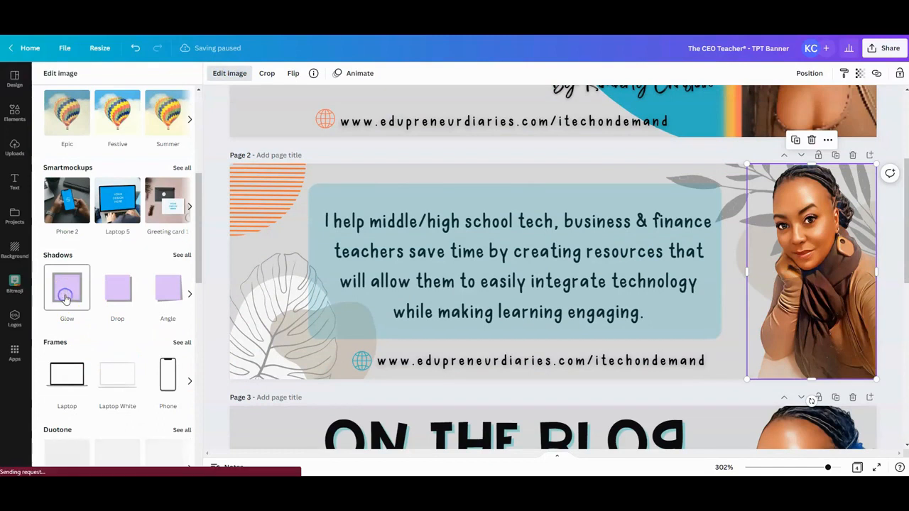
pyautogui.click(68, 293)
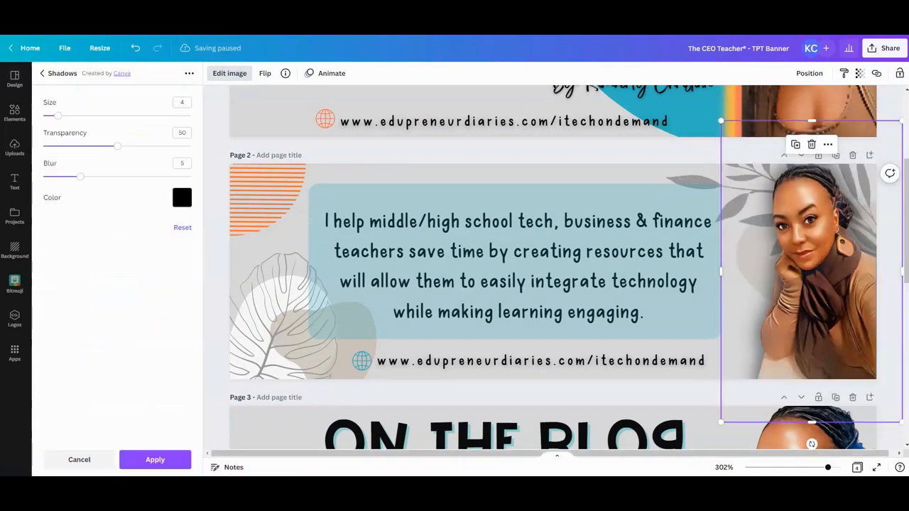
# - Color the page 2 portrait's glow magenta, set blur to 3 and transparency to 88, reduce its size, and apply it
pyautogui.click(182, 199)
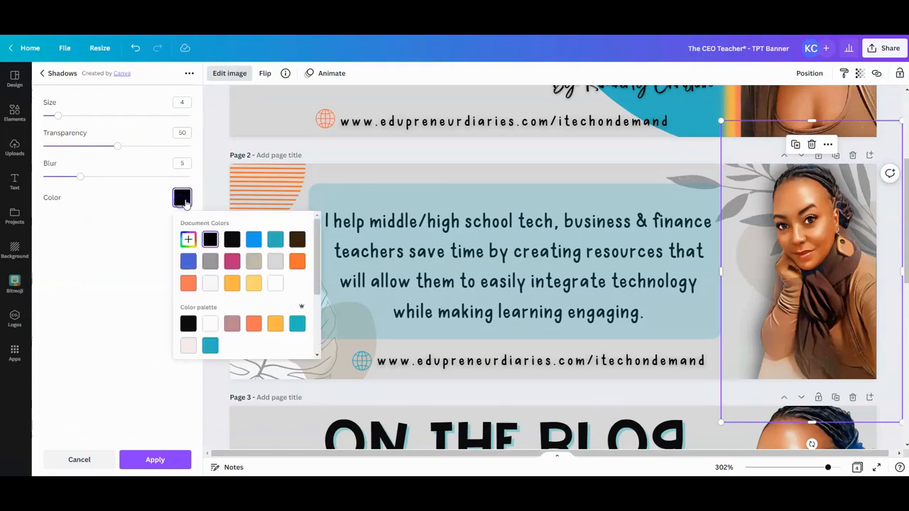
pyautogui.click(233, 263)
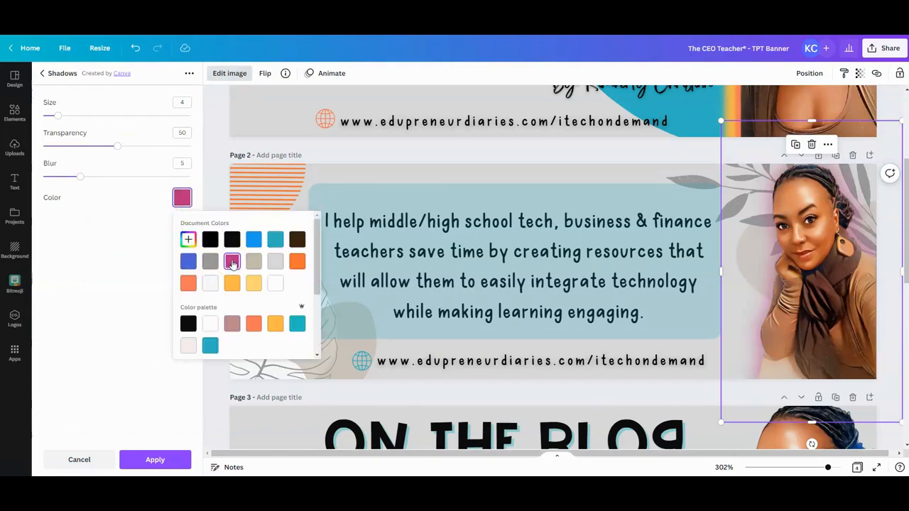
pyautogui.click(78, 176)
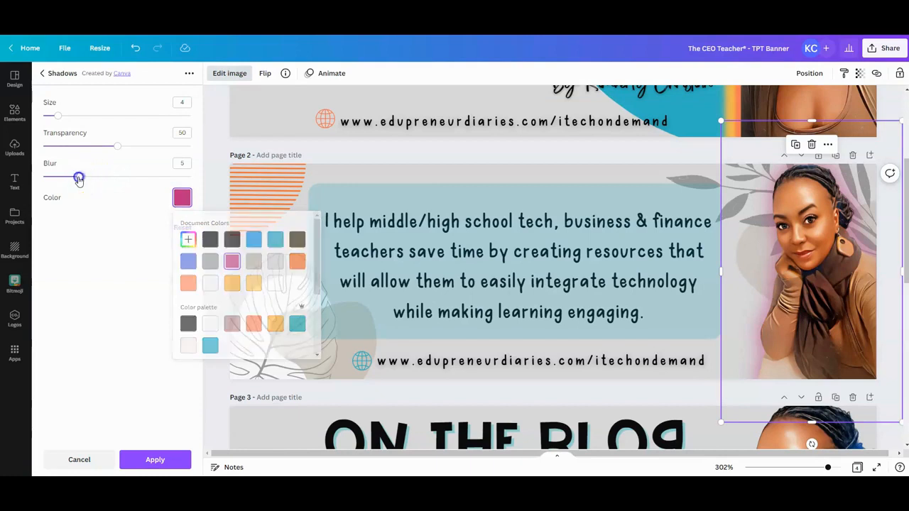
pyautogui.moveTo(78, 177); pyautogui.dragTo(68, 178)
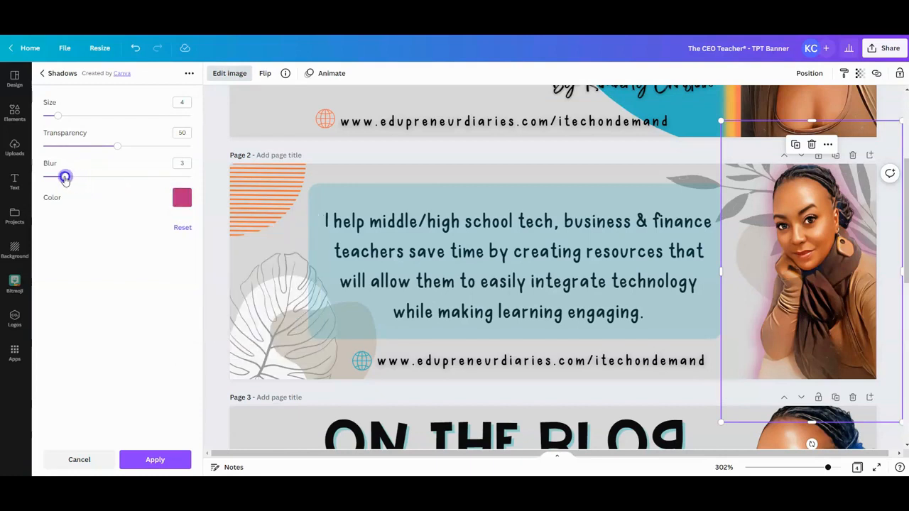
pyautogui.moveTo(117, 146); pyautogui.dragTo(174, 153)
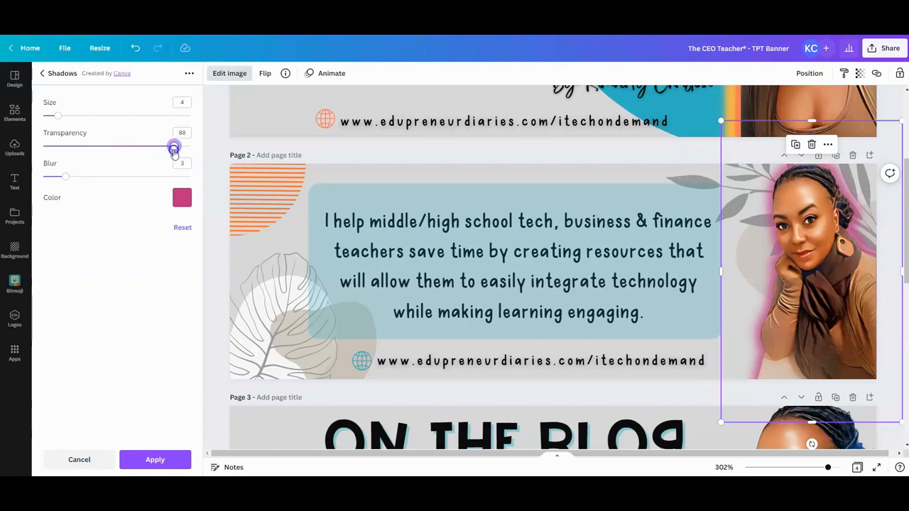
pyautogui.moveTo(61, 118)
pyautogui.mouseDown()
pyautogui.moveTo(83, 118)
pyautogui.moveTo(50, 118)
pyautogui.mouseUp()
pyautogui.click(146, 460)
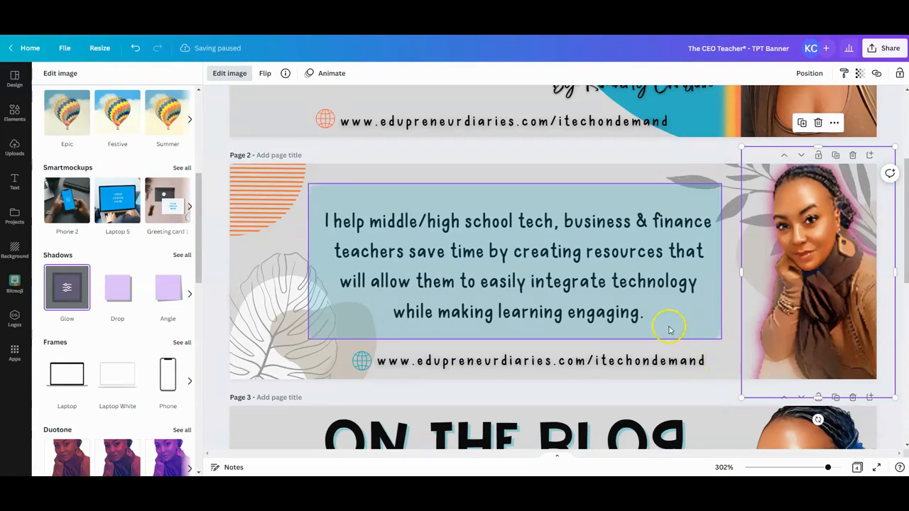
# - Compare the glow outlines of the portraits on pages 1 and 2 and look over the portrait on page 3
pyautogui.scroll(-2, 739, 287)
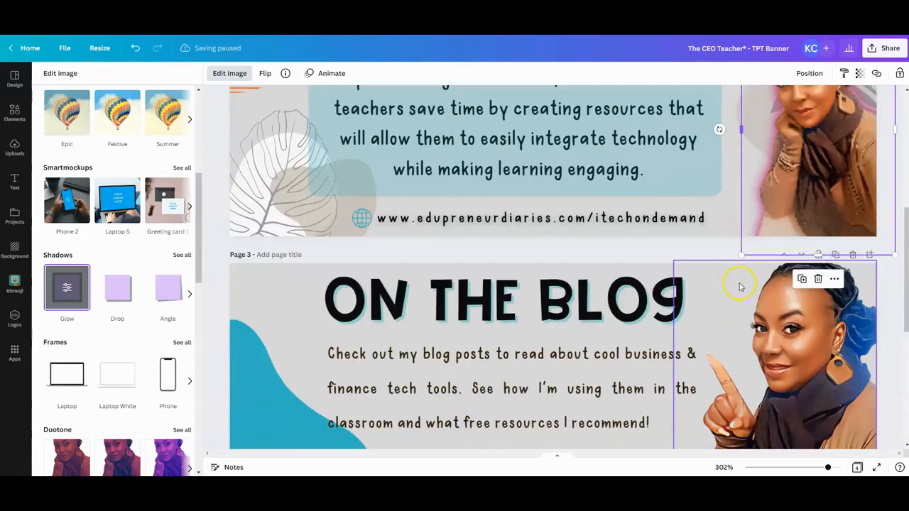
pyautogui.scroll(2, 781, 284)
pyautogui.click(814, 285)
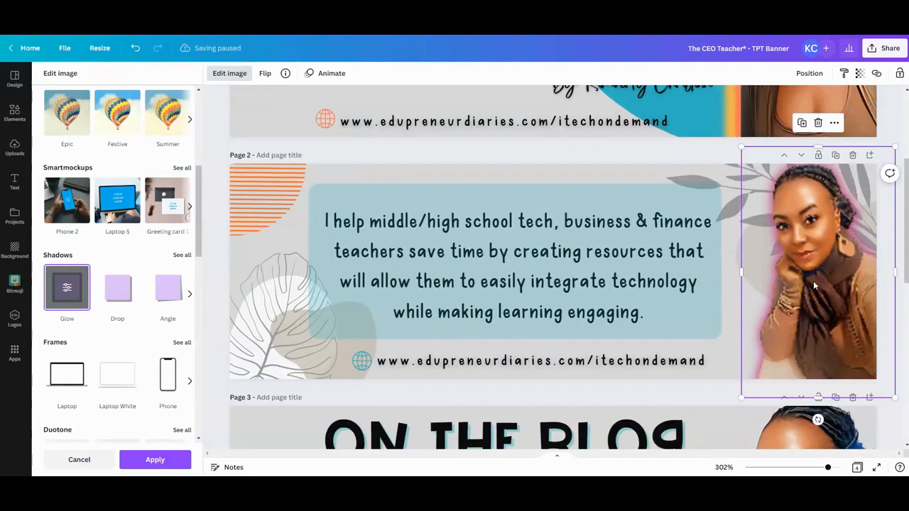
pyautogui.scroll(-2, 813, 284)
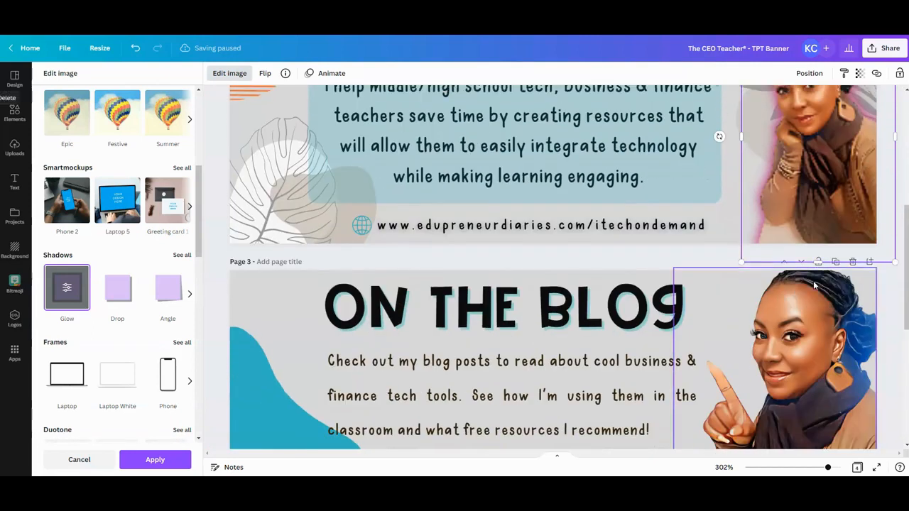
pyautogui.scroll(5, 813, 280)
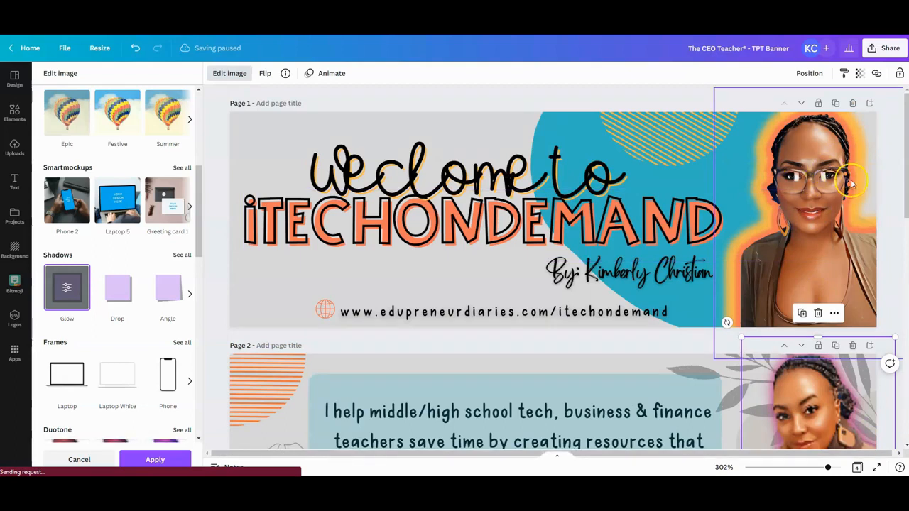
pyautogui.scroll(-3, 830, 246)
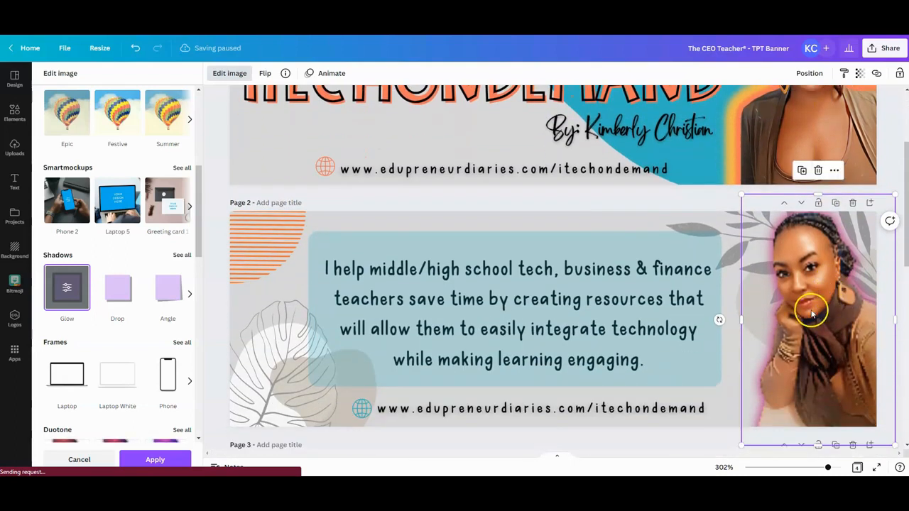
pyautogui.scroll(3, 817, 262)
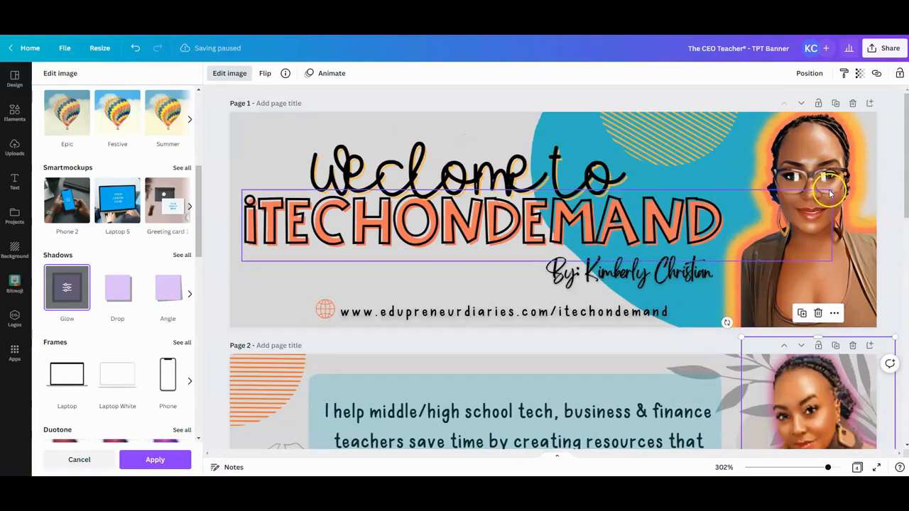
pyautogui.scroll(-6, 807, 301)
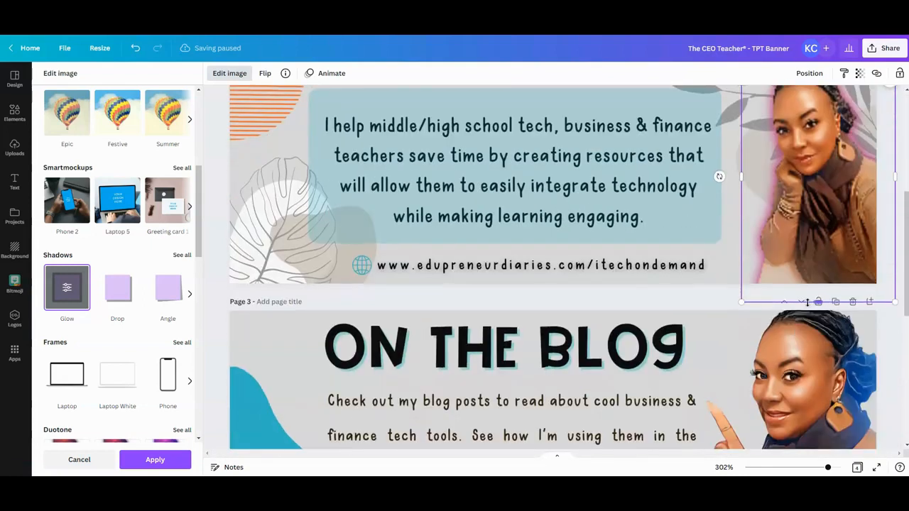
# - Apply the Glow shadow effect to the pointing woman's portrait on page 3 and open its settings
pyautogui.scroll(-2, 807, 302)
pyautogui.click(808, 302)
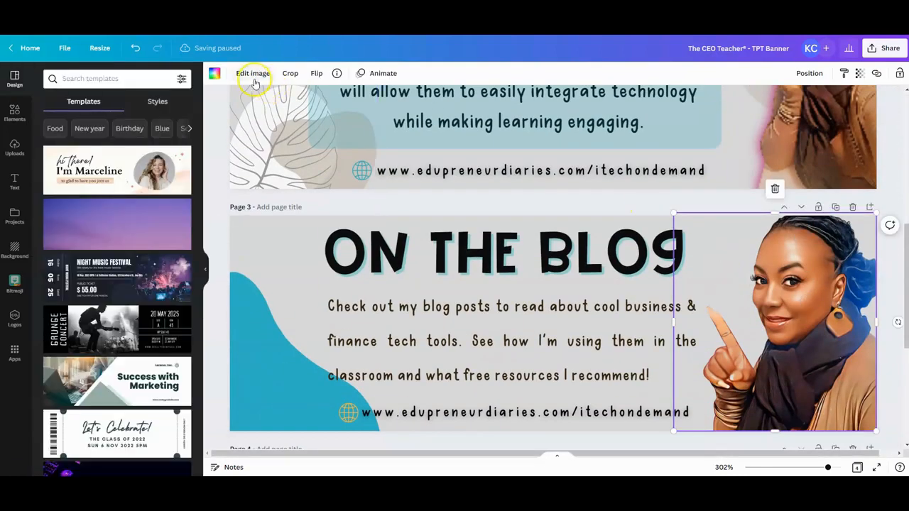
pyautogui.click(253, 74)
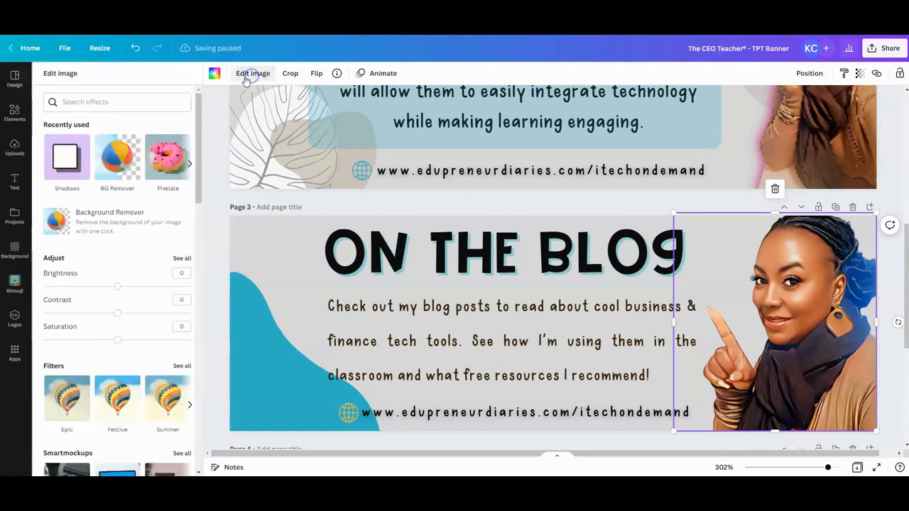
pyautogui.scroll(-4, 125, 336)
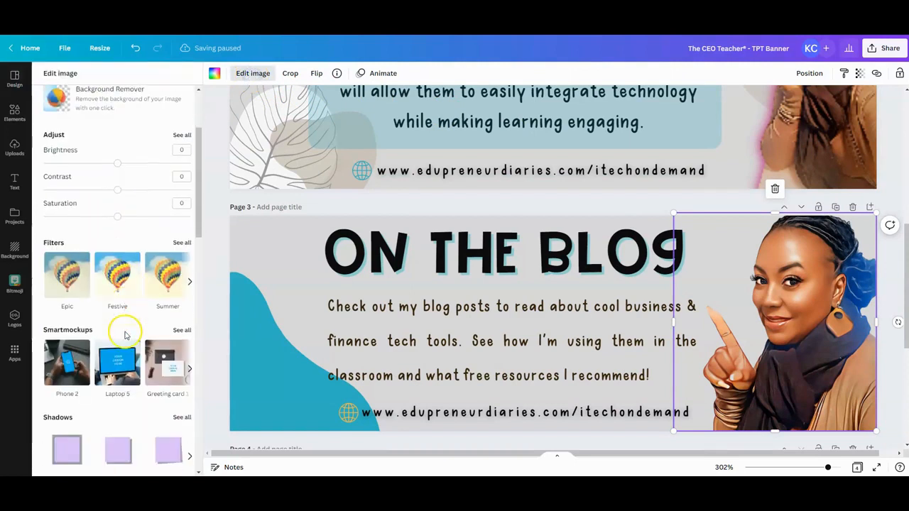
pyautogui.click(62, 340)
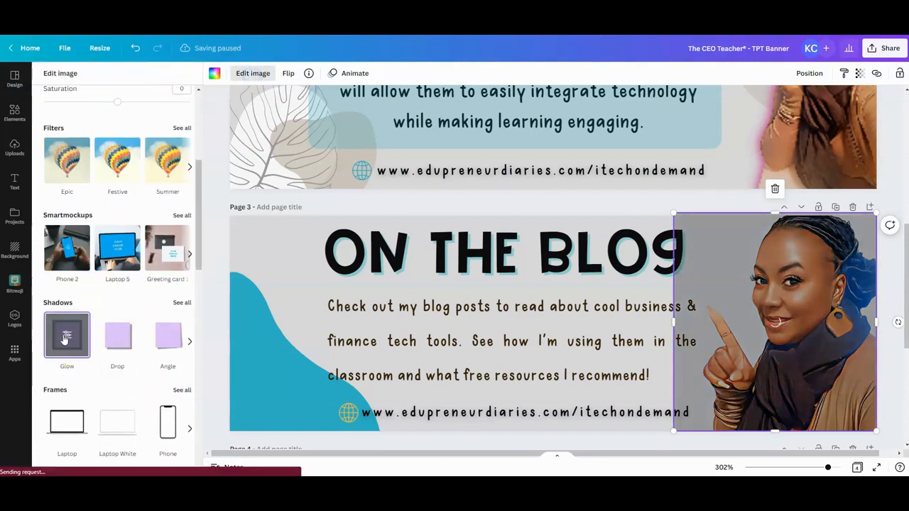
pyautogui.click(67, 338)
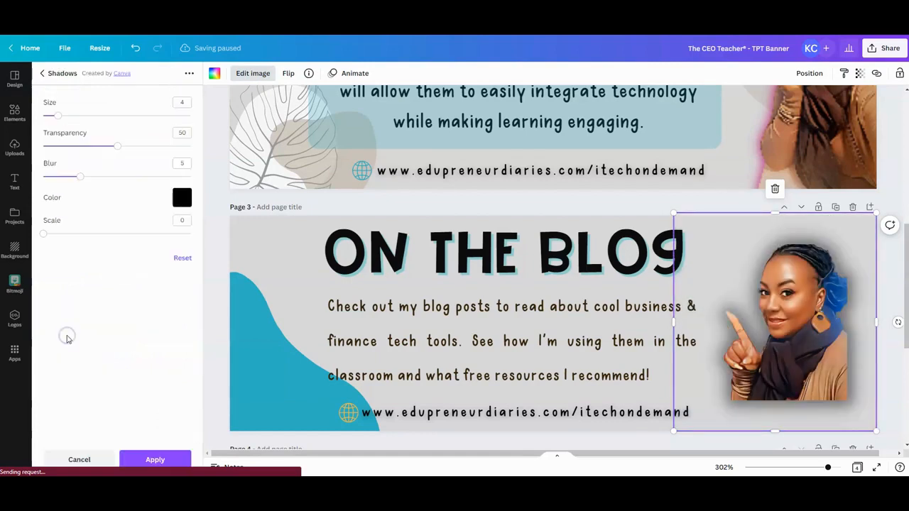
# - Choose teal from the color palette for the page 3 portrait's glow and set its scale to 5
pyautogui.click(182, 198)
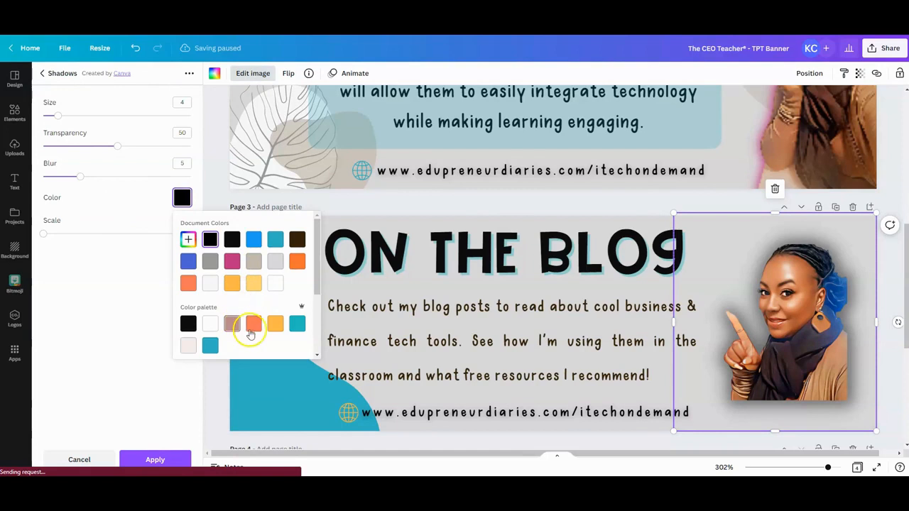
pyautogui.click(296, 325)
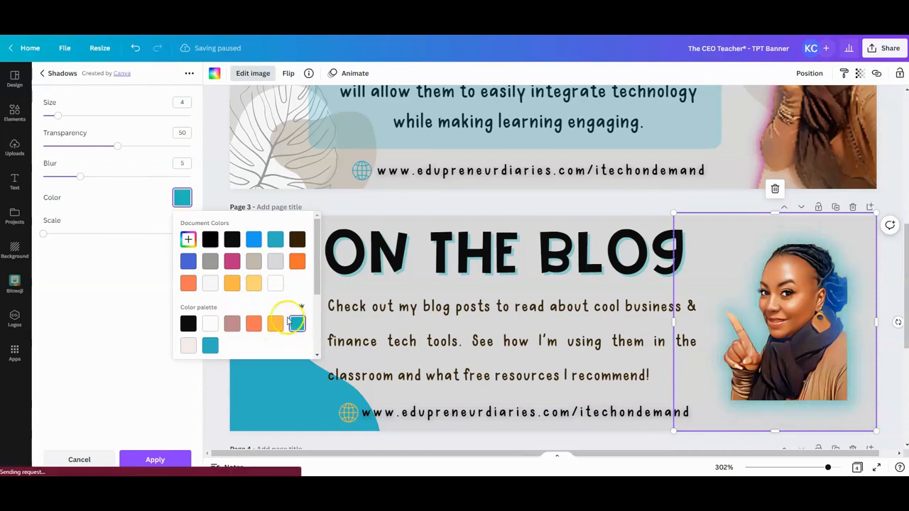
pyautogui.click(54, 233)
pyautogui.moveTo(54, 233); pyautogui.dragTo(64, 233)
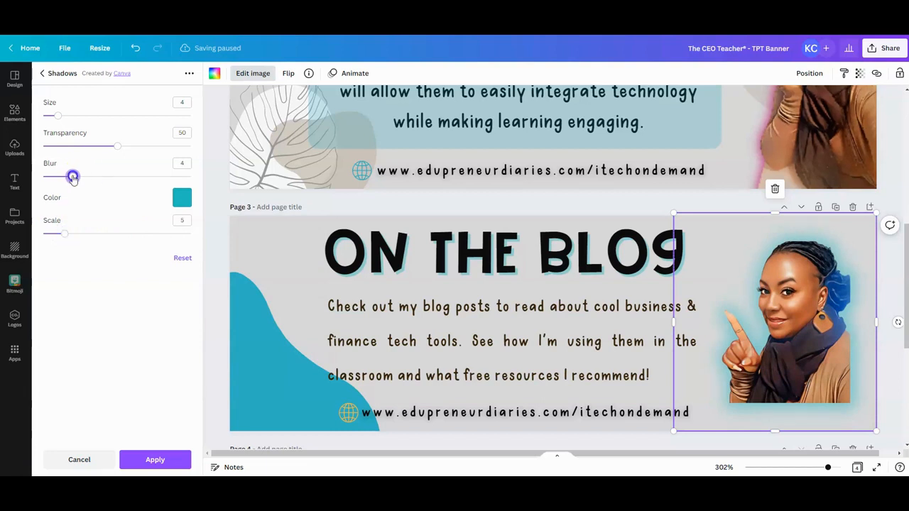
# - Set the teal glow's blur to 3 and transparency to 100, apply it, and leave the image editing
pyautogui.moveTo(117, 146); pyautogui.dragTo(193, 146)
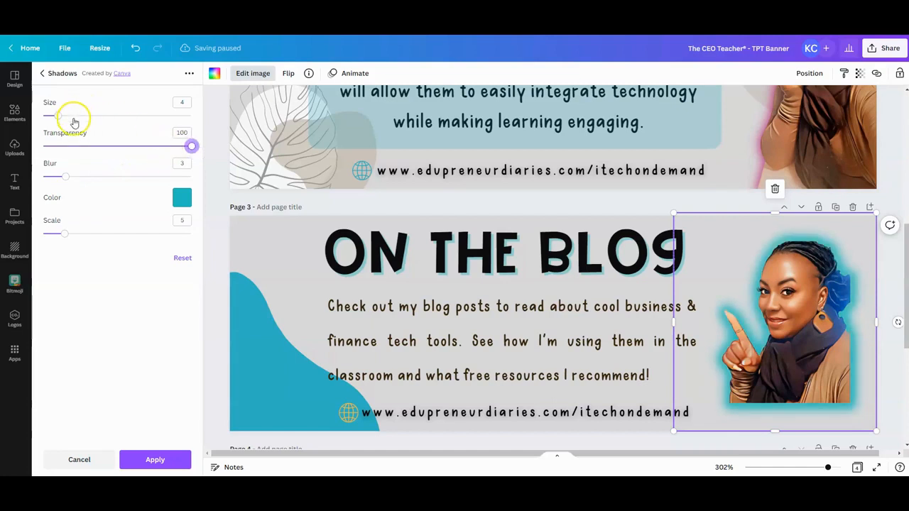
pyautogui.click(157, 459)
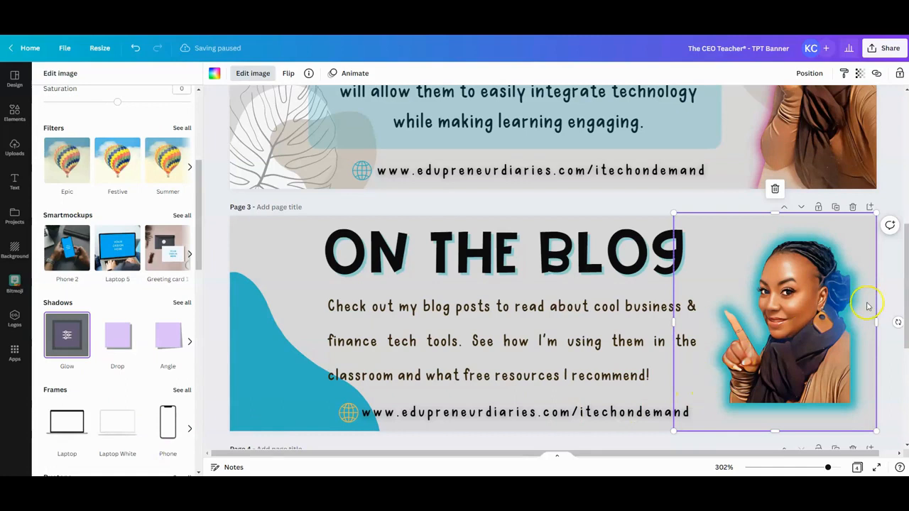
pyautogui.click(888, 287)
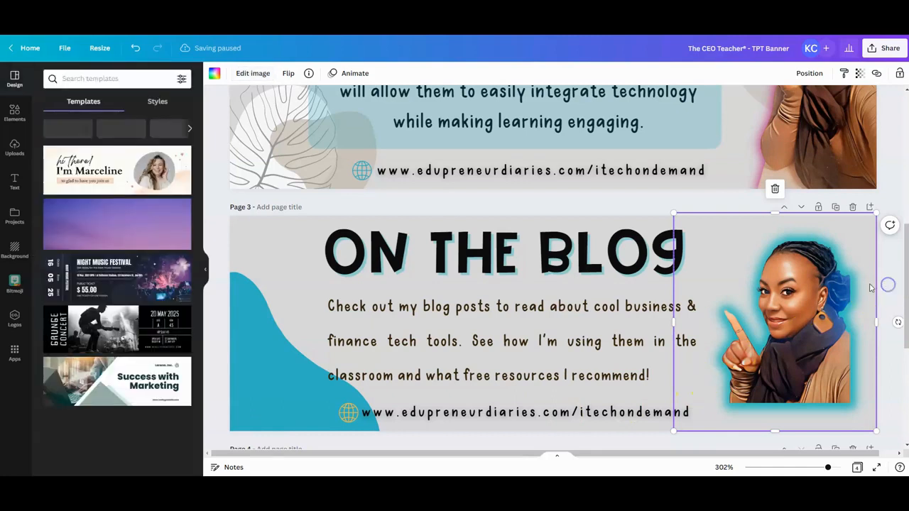
# - Deselect the page 3 portrait and review the finished glows on the banner pages above it
pyautogui.click(289, 275)
pyautogui.scroll(5, 476, 321)
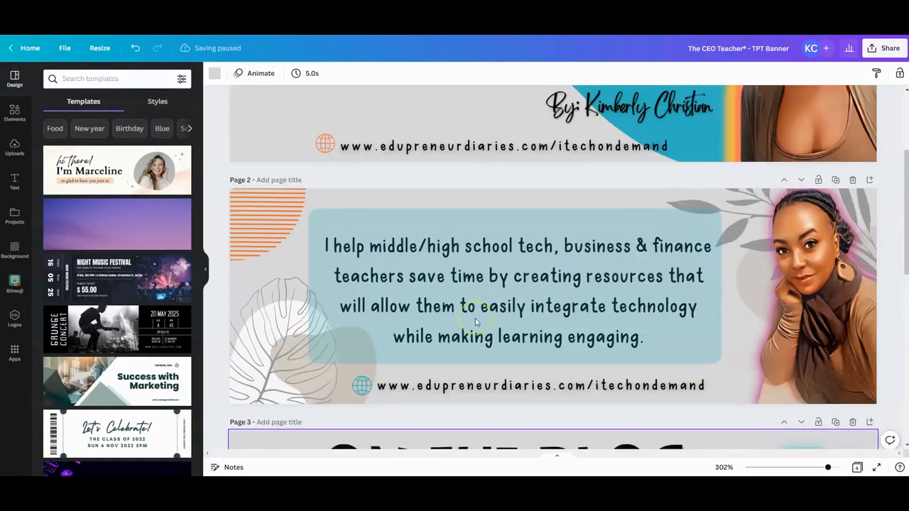
pyautogui.scroll(2, 476, 321)
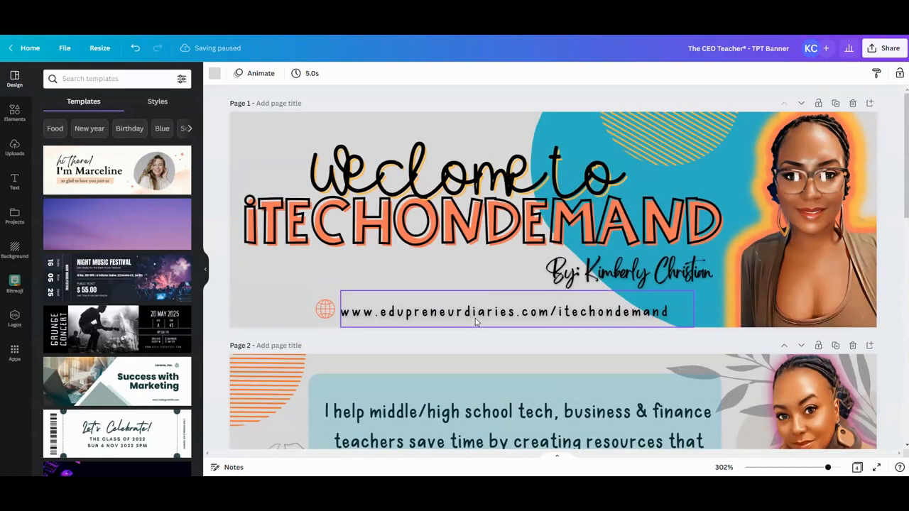